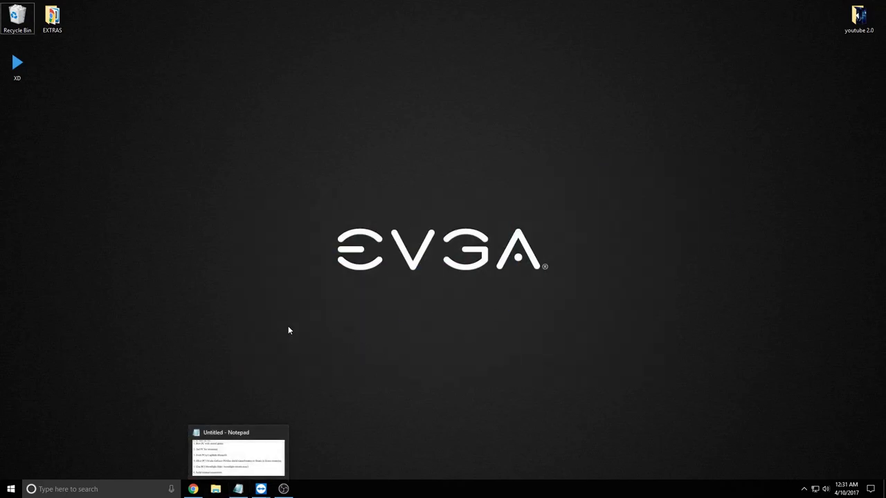
Restore the Untitled - Notepad checklist of six streaming requirements from the taskbar
left_click_drag(252, 338, 586, 176)
left_click_drag(703, 106, 155, 385)
left_click_drag(247, 352, 585, 94)
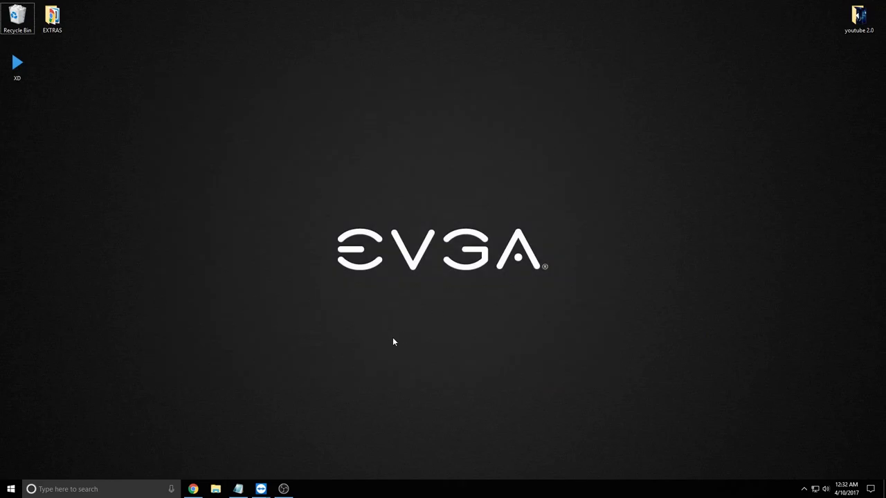
left_click(238, 487)
Drag the Notepad checklist window to the top centre of the screen
left_click_drag(632, 13, 435, 37)
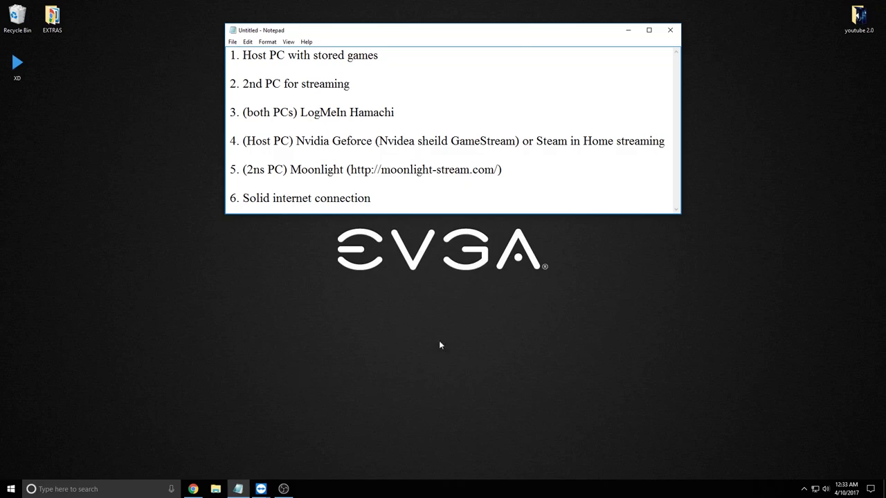
double_click(16, 67)
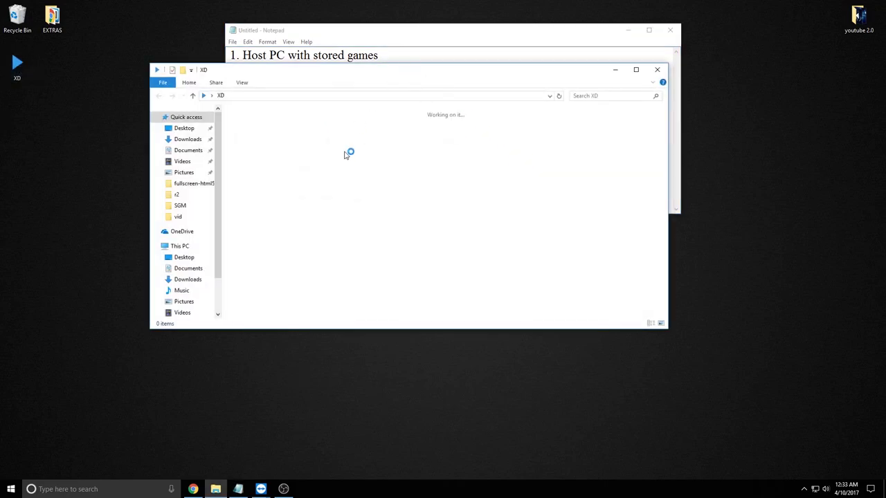
left_click_drag(560, 118, 410, 101)
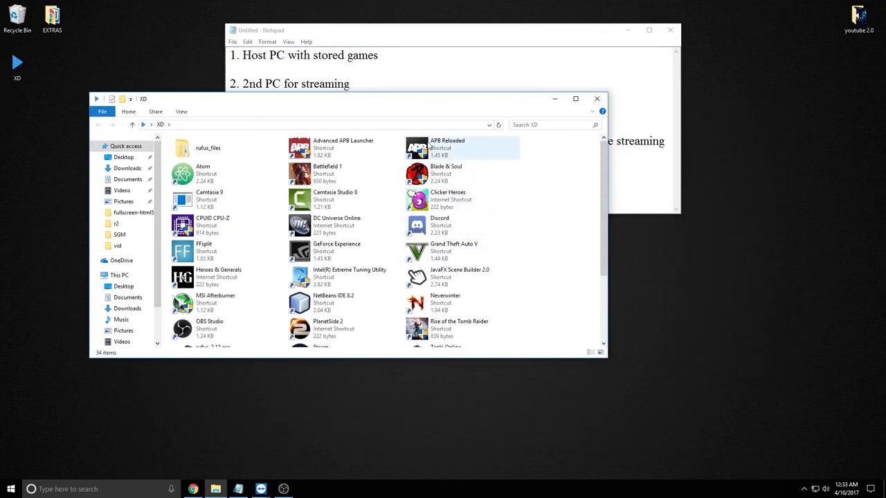
left_click_drag(551, 334, 164, 162)
left_click(580, 218)
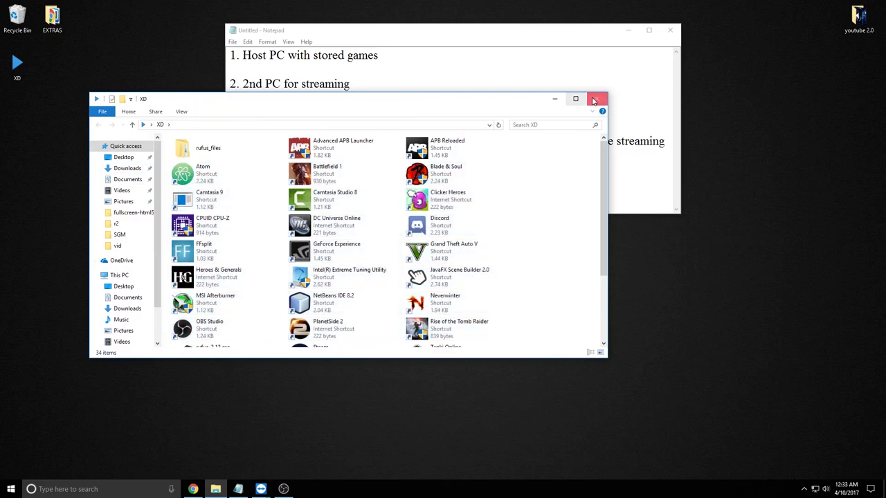
left_click(597, 98)
left_click_drag(801, 104, 717, 389)
left_click_drag(668, 347, 202, 206)
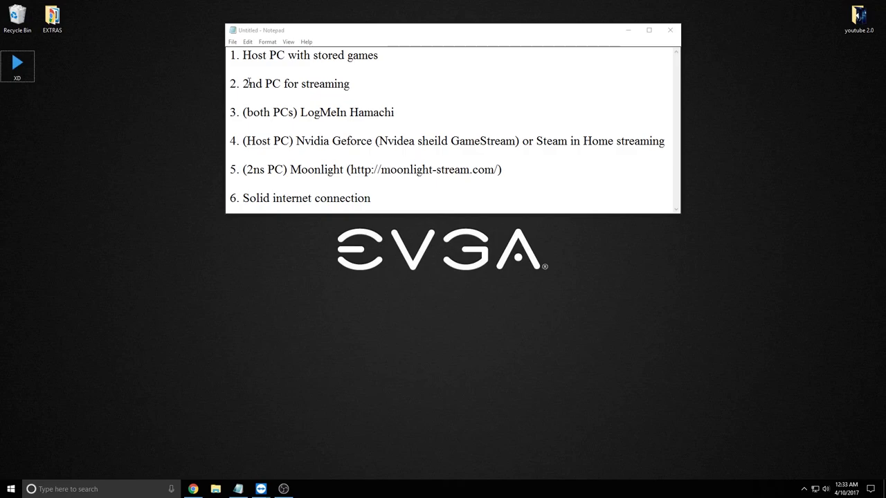
left_click_drag(244, 84, 378, 84)
Switch to the TeamViewer vivobook session showing Manjaro beside the Notepad checklist
left_click(377, 83)
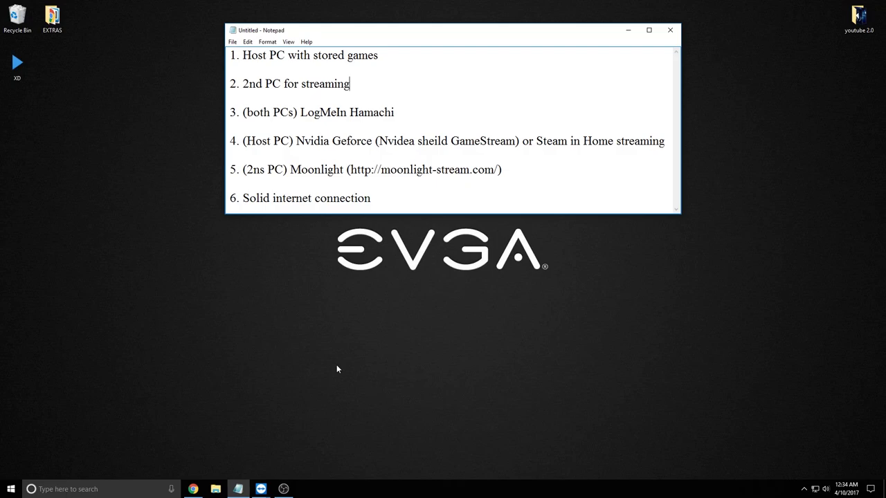
left_click(260, 489)
left_click(300, 443)
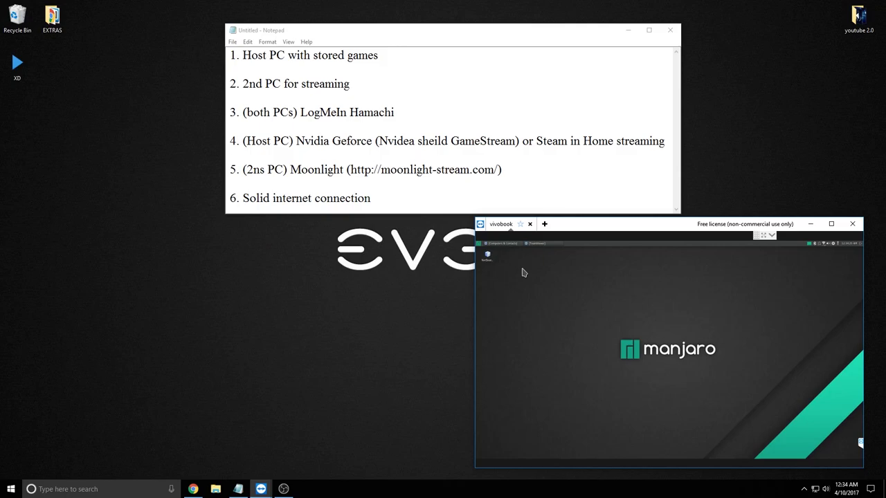
mouse_move(573, 299)
left_mouse_down()
mouse_move(755, 392)
mouse_move(553, 302)
mouse_move(775, 388)
mouse_move(558, 296)
left_mouse_up()
left_click_drag(555, 303, 763, 388)
left_click(482, 245)
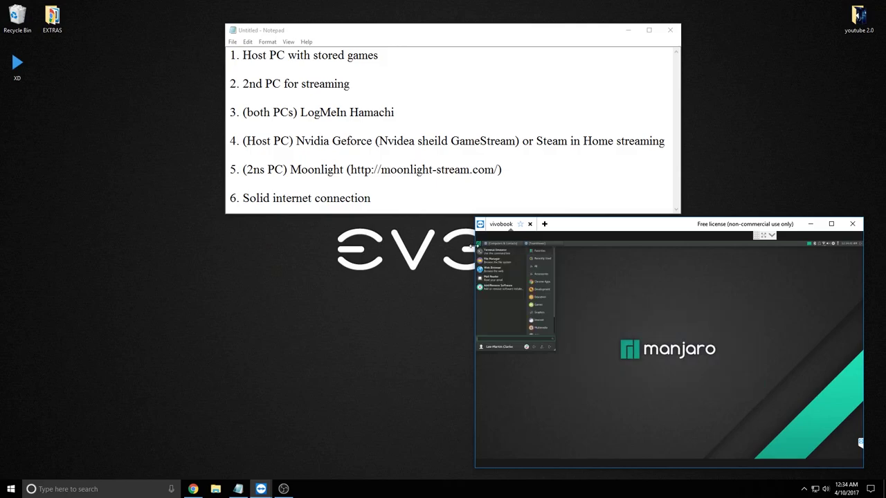
left_click(728, 341)
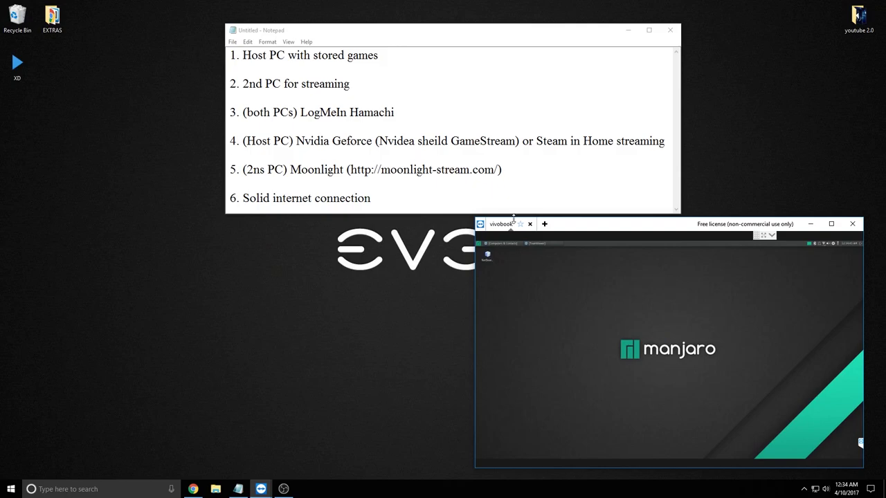
mouse_move(815, 493)
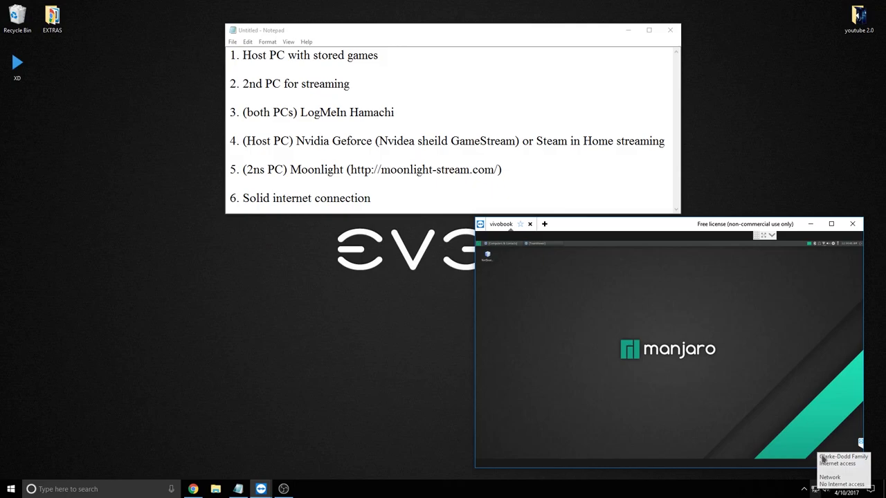
left_click(825, 246)
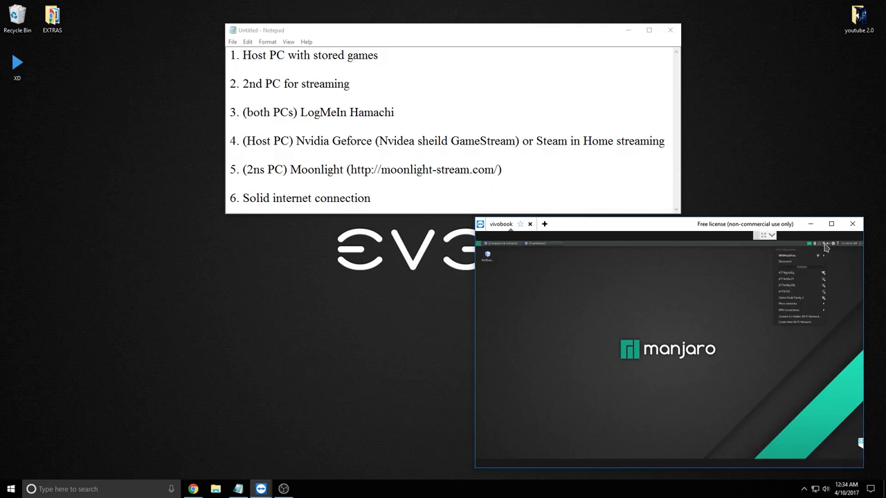
mouse_move(798, 261)
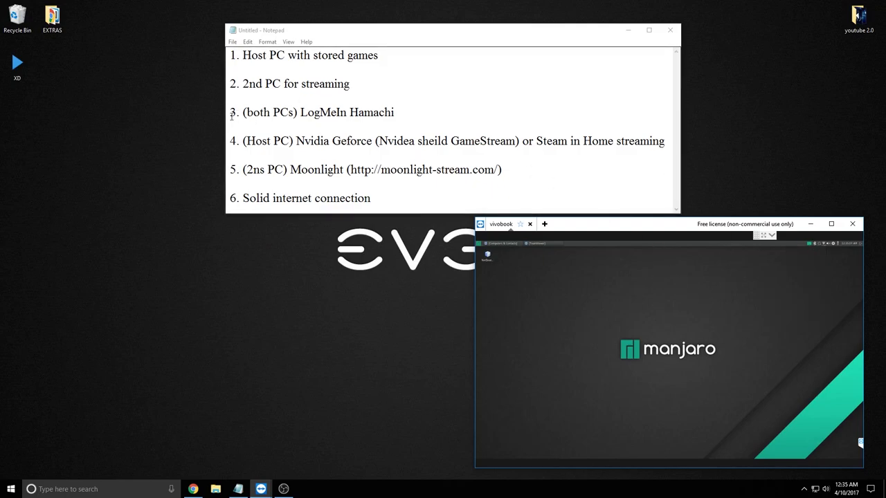
Append ' - VPN' after LogMeIn Hamachi on line 3
left_click_drag(300, 112, 409, 107)
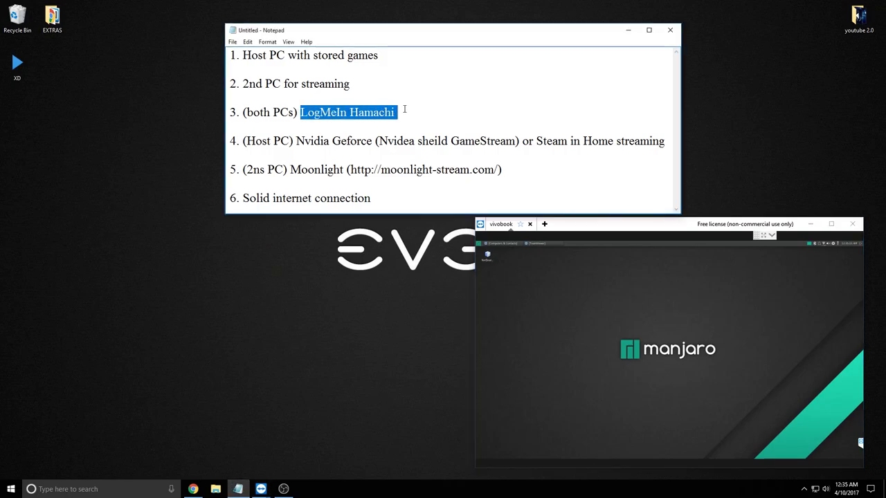
left_click(426, 110)
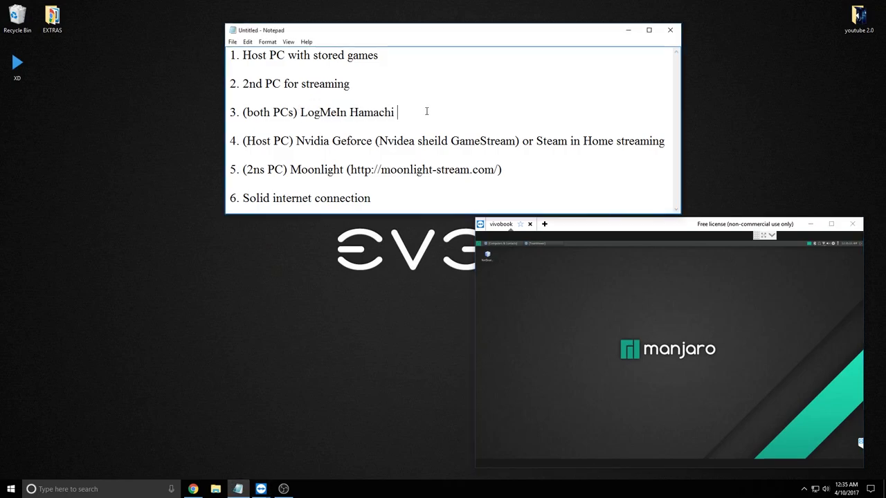
type("- VPN")
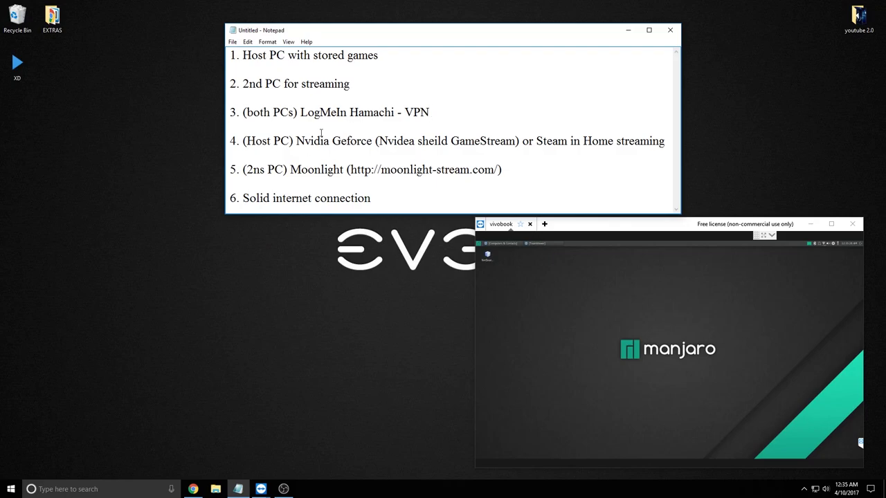
Highlight Nvidia Geforce, Nvidea sheild GameStream and Steam in Home streaming on line 4
left_click_drag(296, 141, 371, 144)
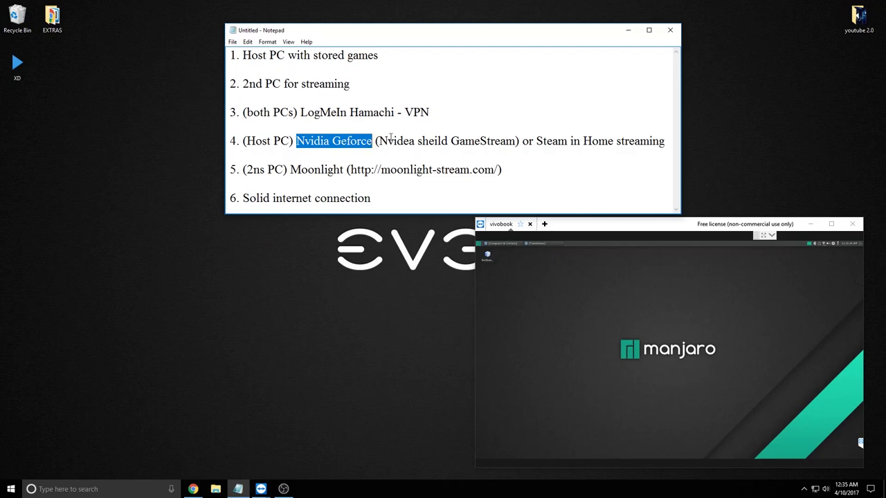
left_click_drag(394, 142, 516, 142)
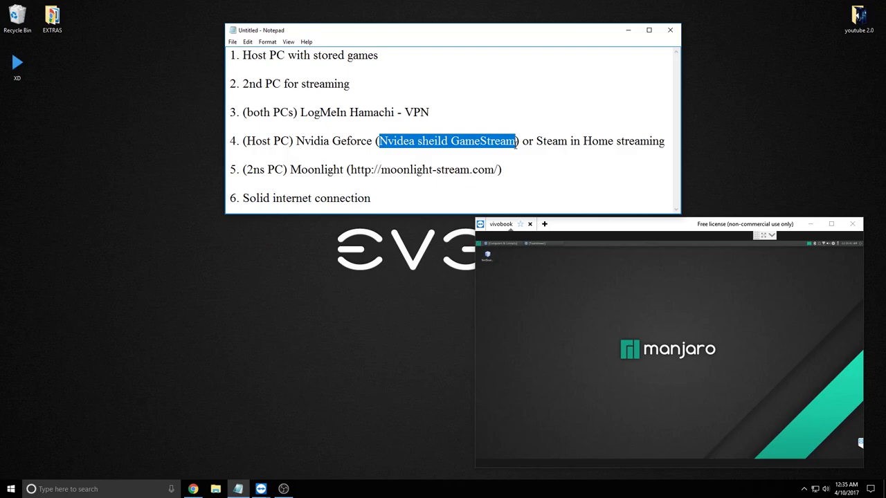
left_click(539, 141)
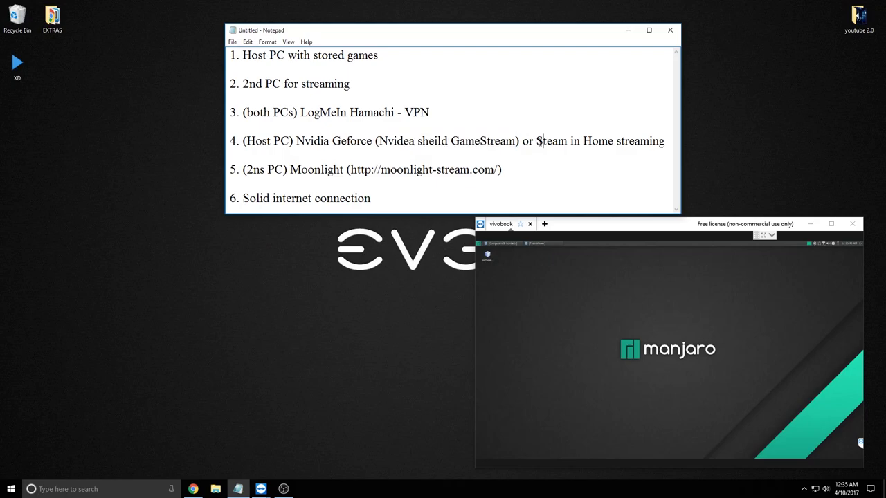
left_click_drag(537, 142, 665, 143)
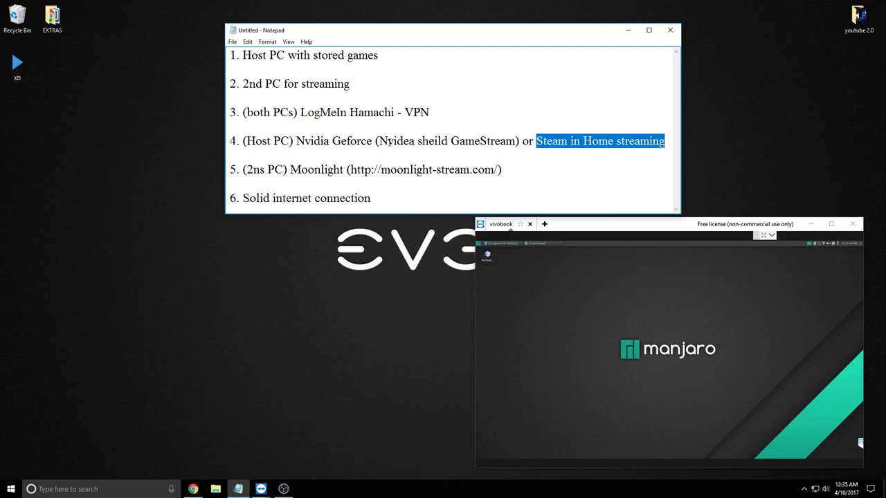
left_click_drag(377, 140, 516, 141)
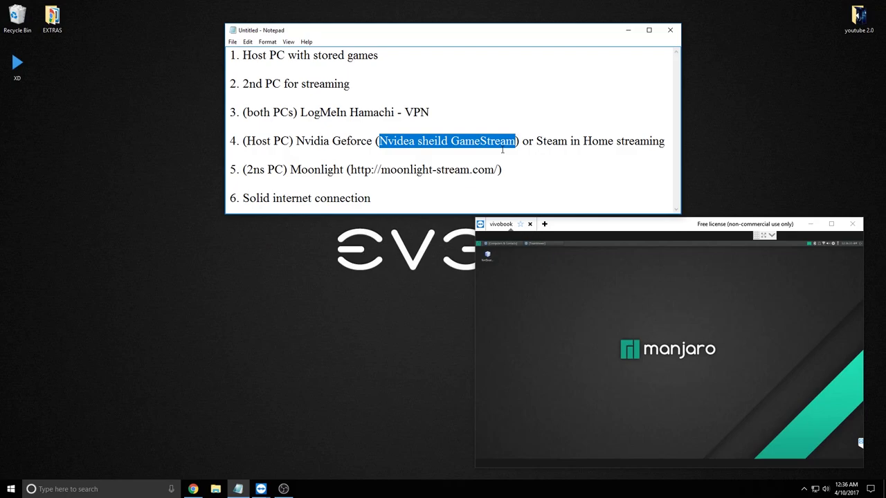
left_click(261, 170)
Fix '2ns' to '2nd' on line 5, then highlight Moonlight and Solid internet connection
key("BackSpace")
type("d")
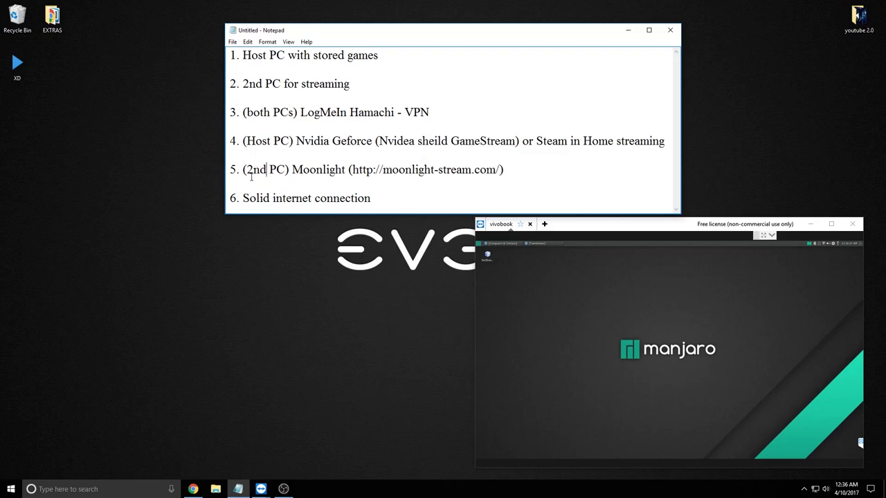
left_click_drag(292, 169, 345, 169)
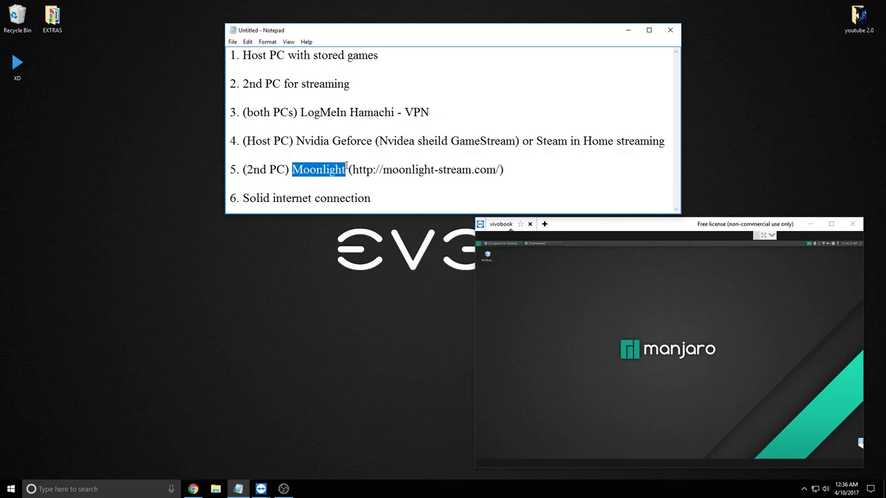
left_click_drag(243, 195, 371, 198)
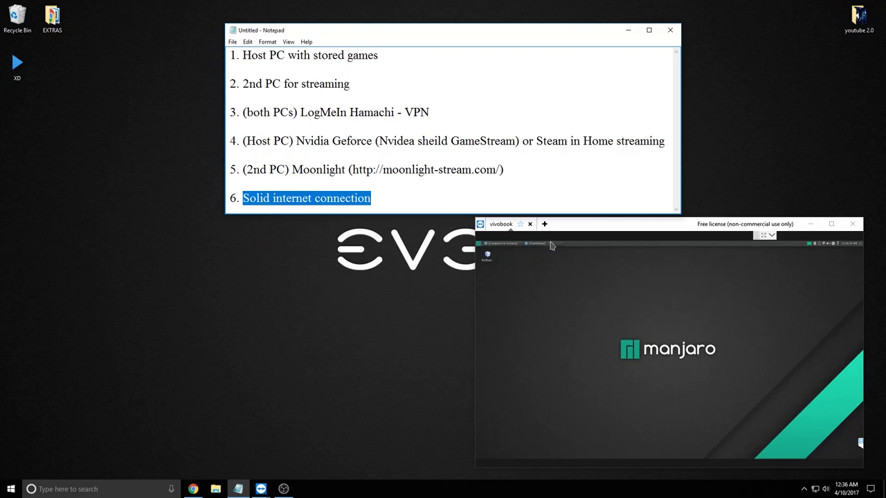
Highlight 'LogMeIn Hamachi - VPN' on line 3 and switch to Chrome
left_click(231, 55)
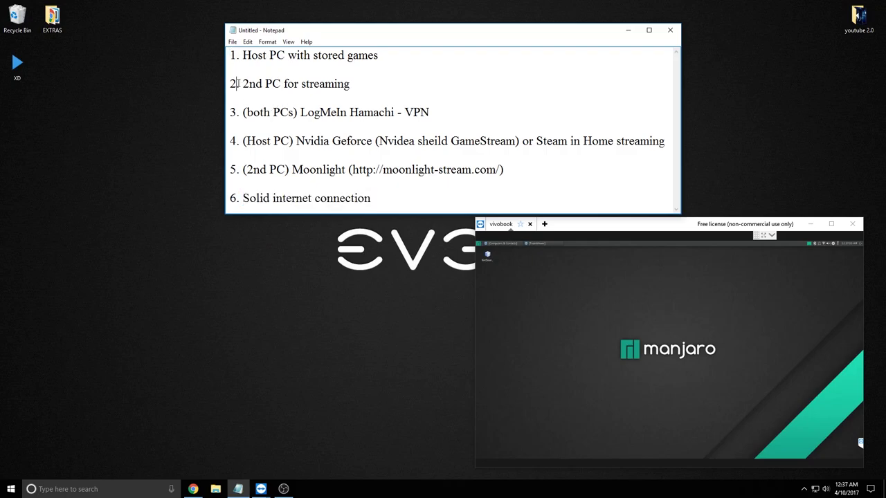
left_click(231, 84)
left_click(232, 112)
left_click_drag(301, 112, 486, 112)
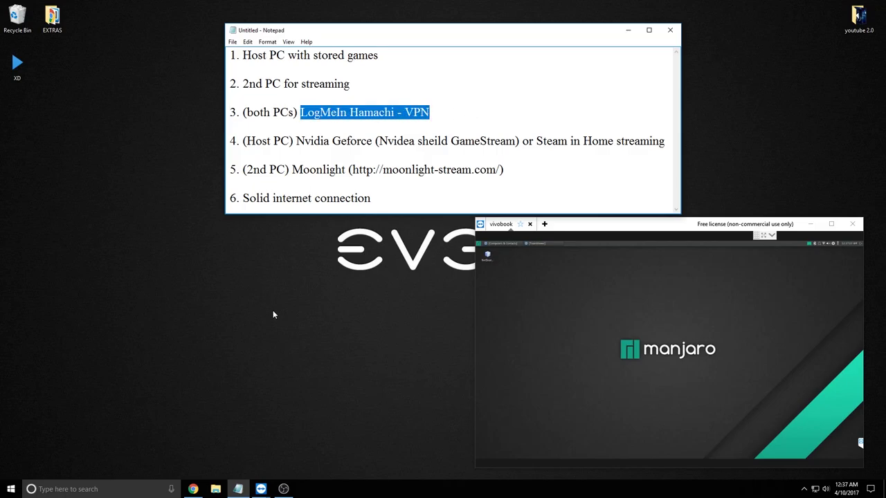
left_click(192, 489)
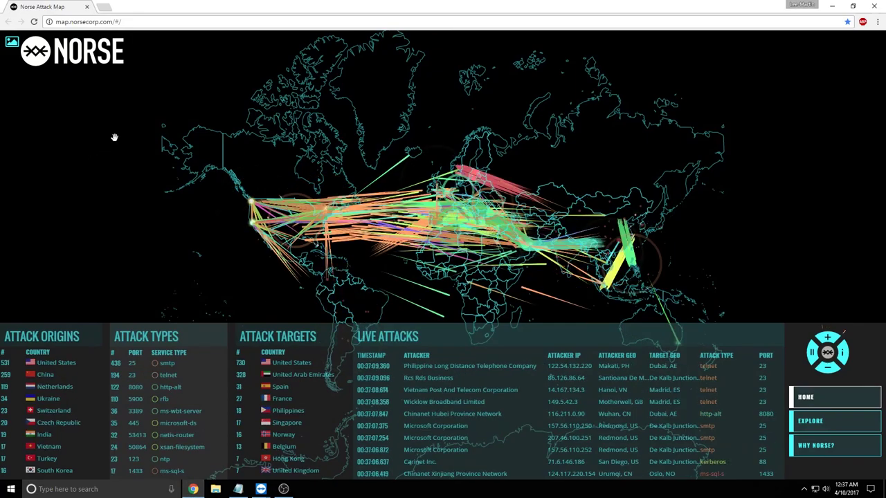
Search 'log me in hamachi' in a new tab and start the vpn.net installer download
left_click(100, 7)
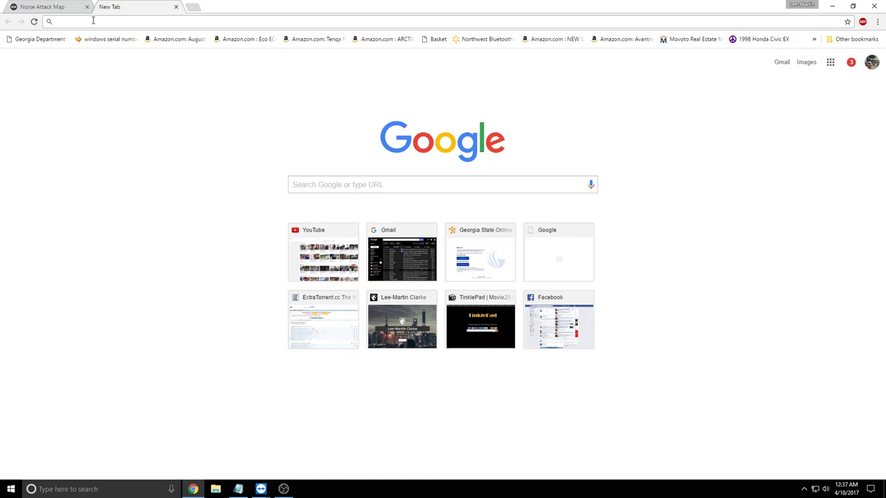
type("log me in hamachi")
key("Return")
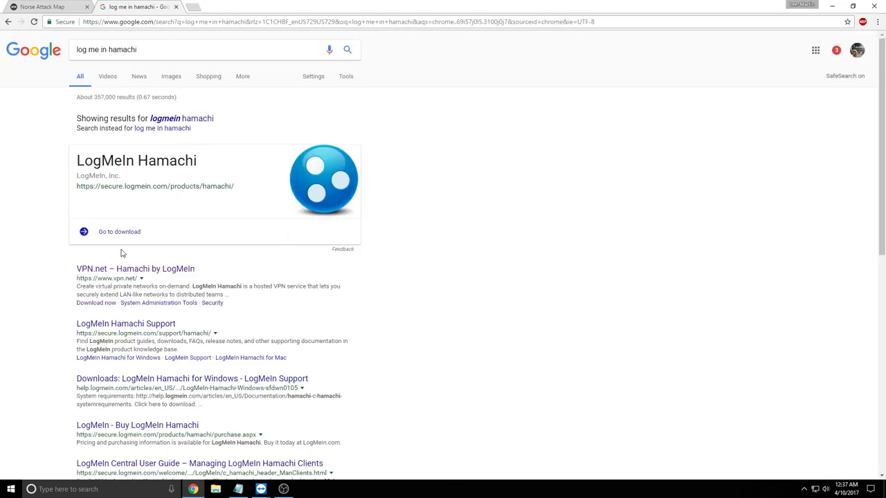
left_click(125, 234)
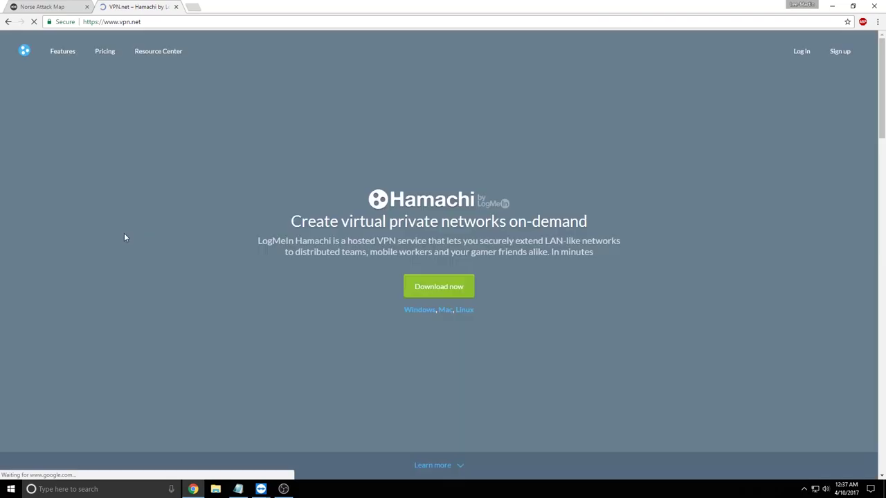
left_click(428, 286)
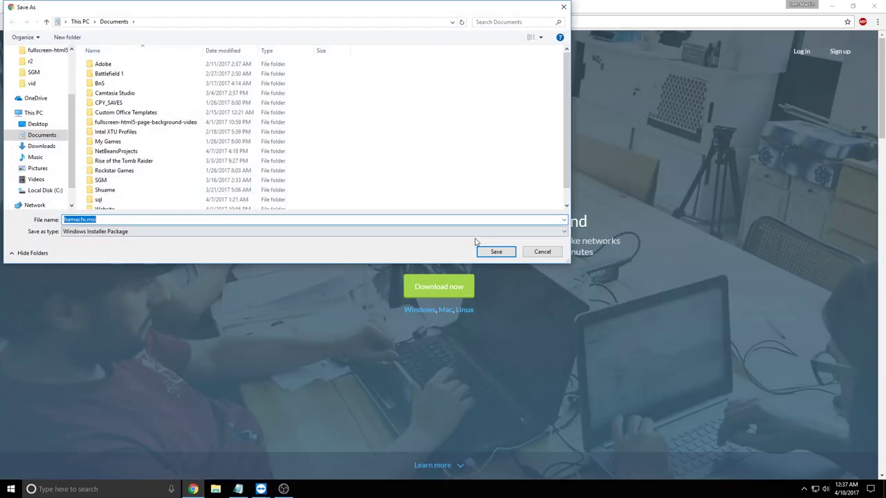
Save hamachi.msi and launch it from the download bar
left_click(488, 251)
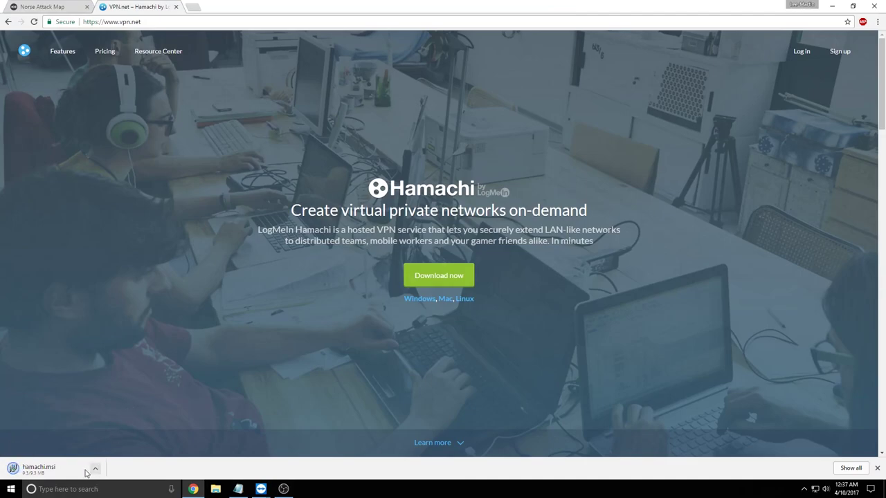
left_click(805, 488)
left_click(22, 474)
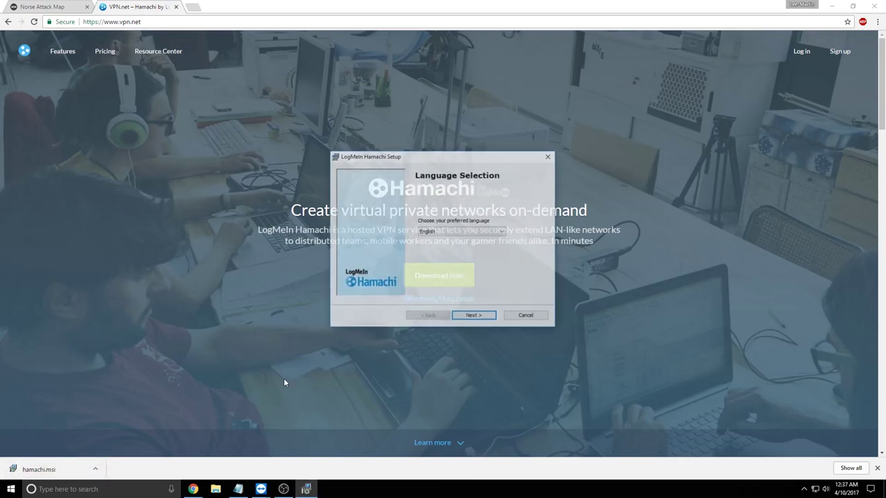
Step through setup, choose Uninstall for existing Hamachi 2.2.0.558, then cancel
left_click(473, 316)
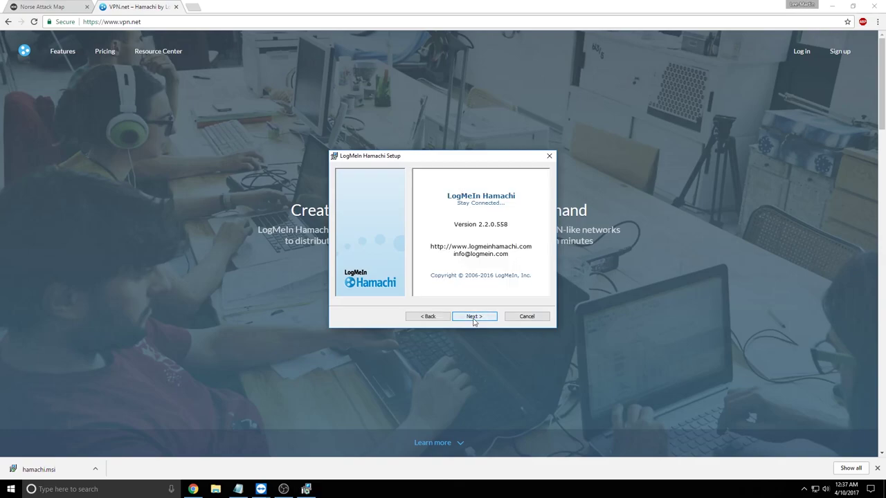
left_click(474, 318)
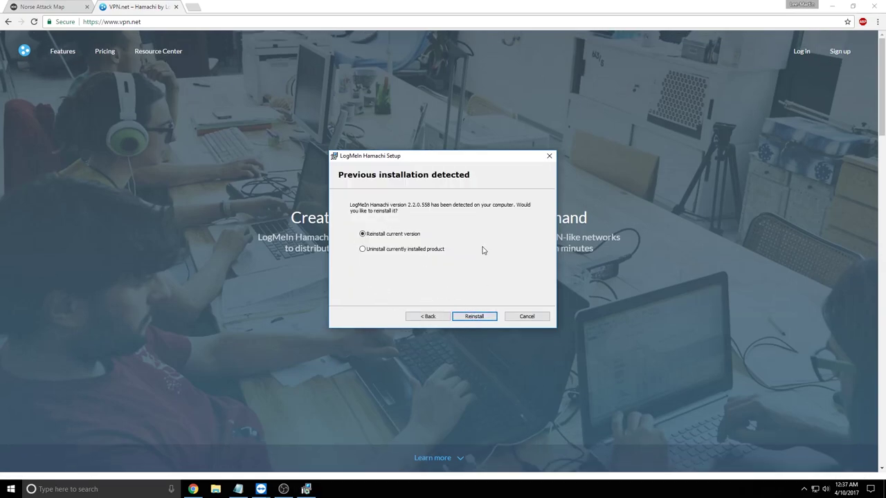
left_click(391, 250)
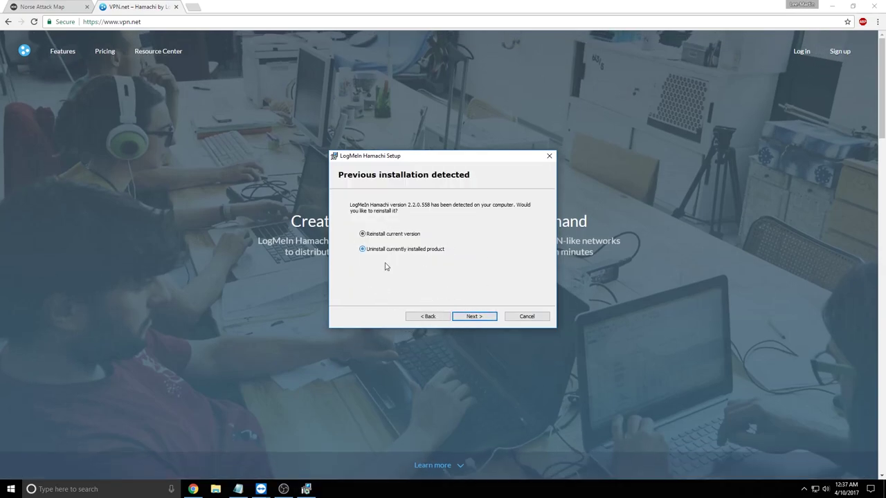
left_click(530, 318)
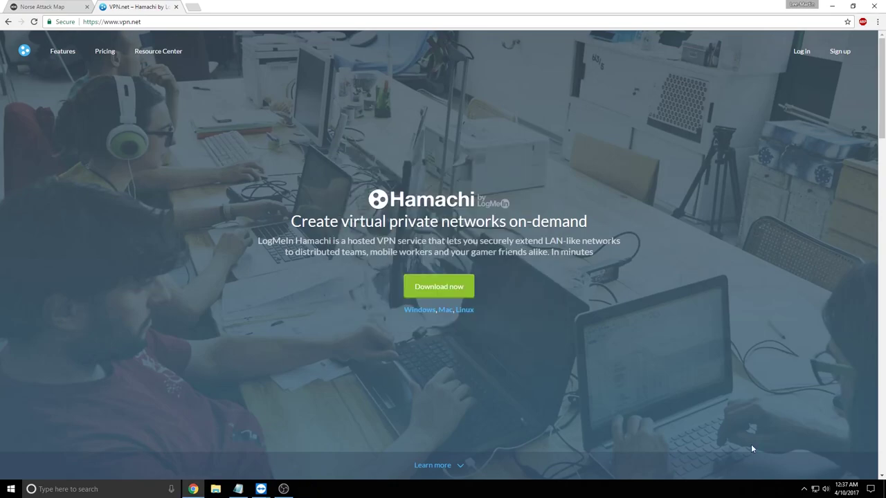
Open the Hamachi client from the tray and start creating a new network
left_click(803, 490)
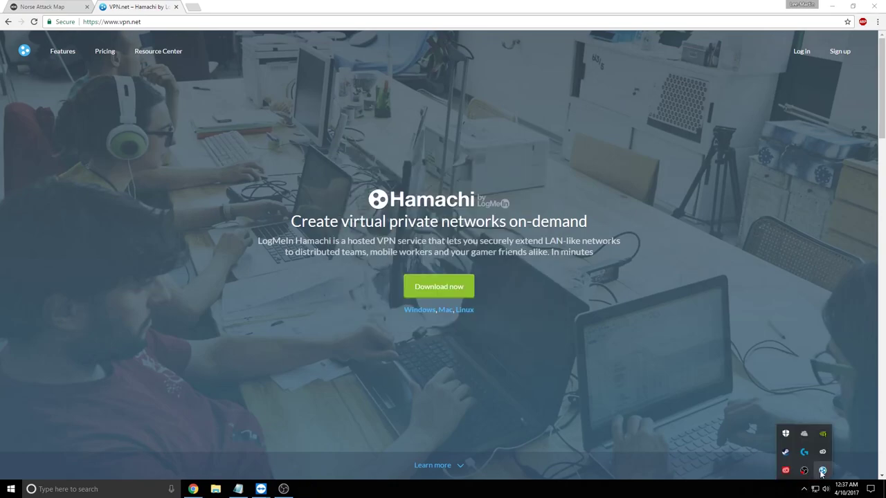
left_click(822, 471)
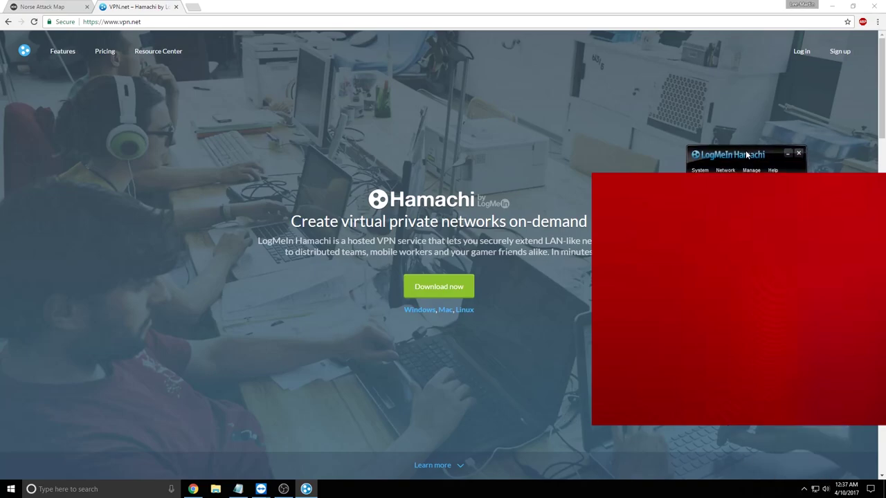
left_click_drag(748, 154, 785, 167)
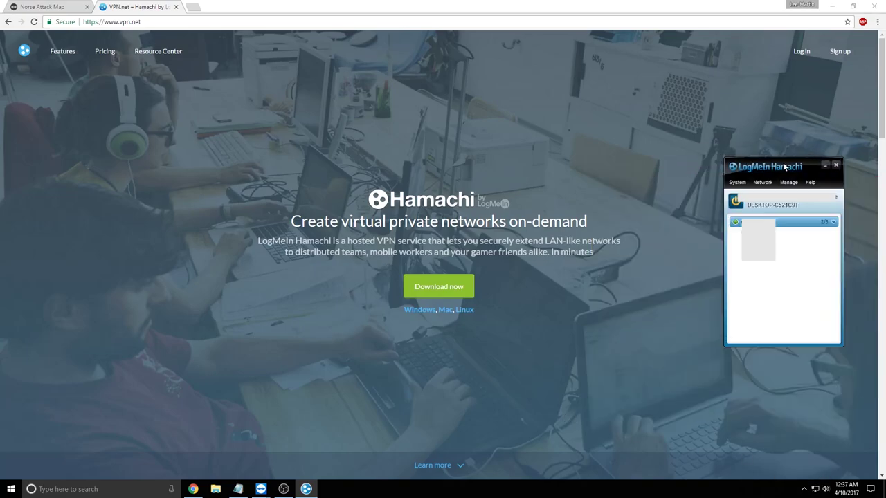
left_click(738, 182)
left_click(739, 183)
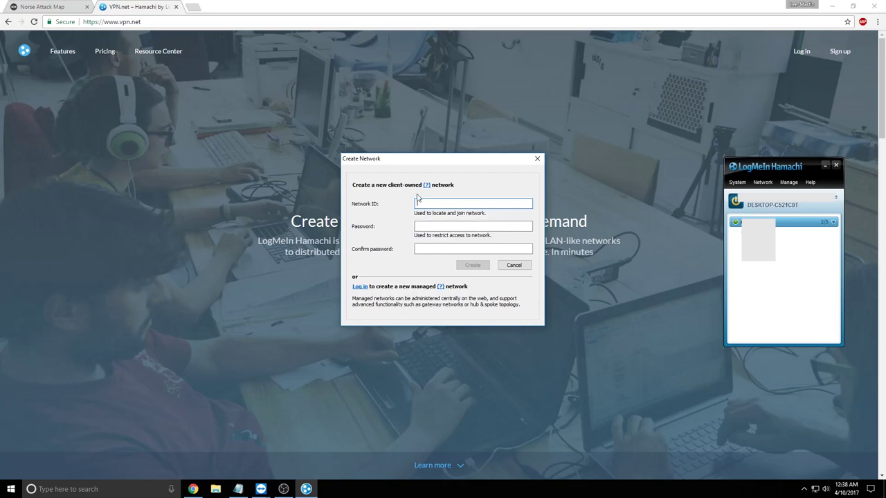
Try creating network 'test' with a password entered twice, which is rejected as taken
left_click_drag(484, 158, 587, 62)
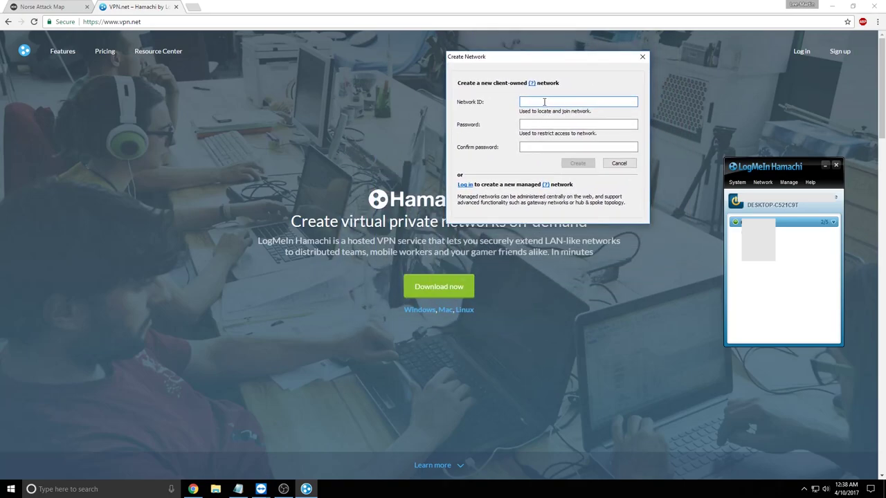
type("test")
left_click(540, 124)
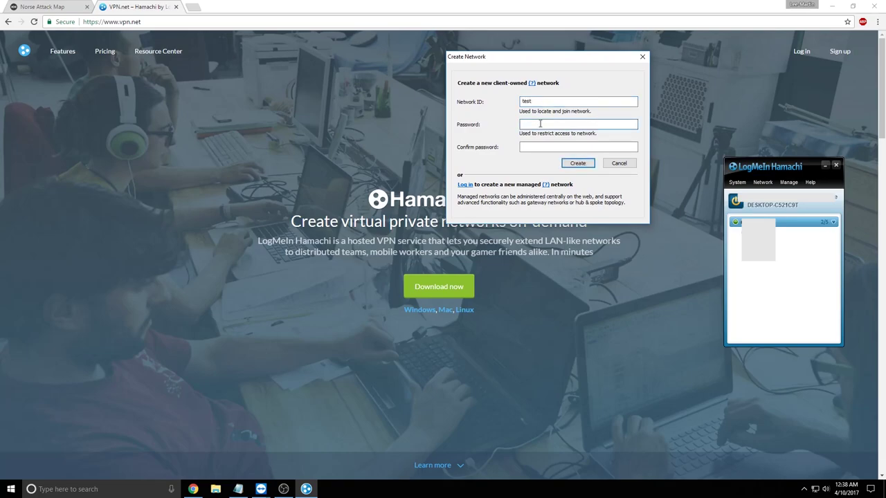
type("12345")
left_click(540, 146)
type("12345")
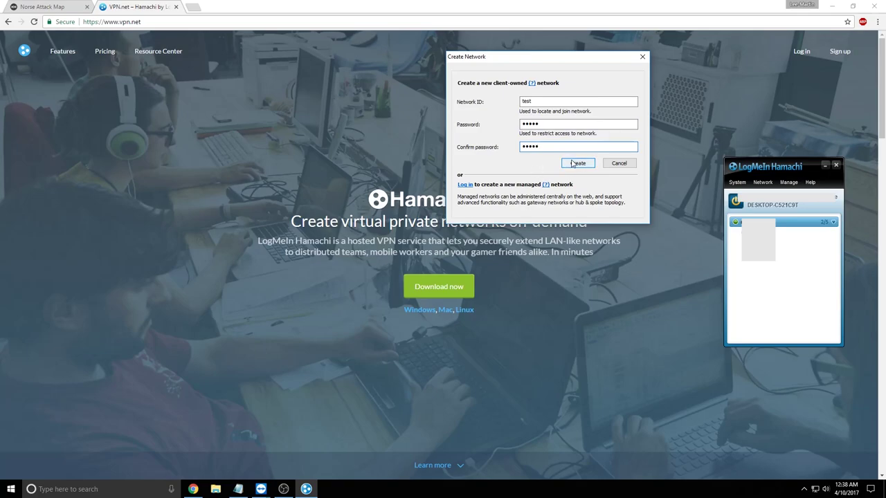
left_click(573, 164)
Change the Network ID to 'unique test' and create the network
left_click(534, 101)
left_click_drag(534, 101, 485, 105)
type("u")
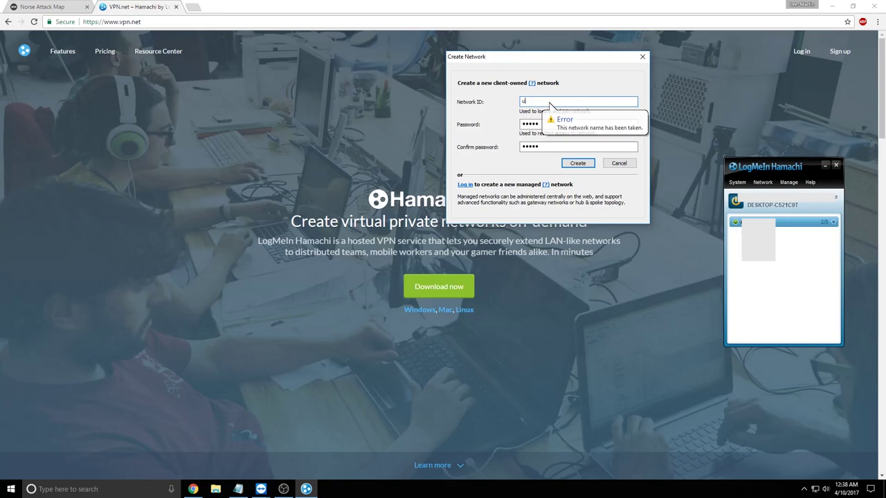
type("nique test")
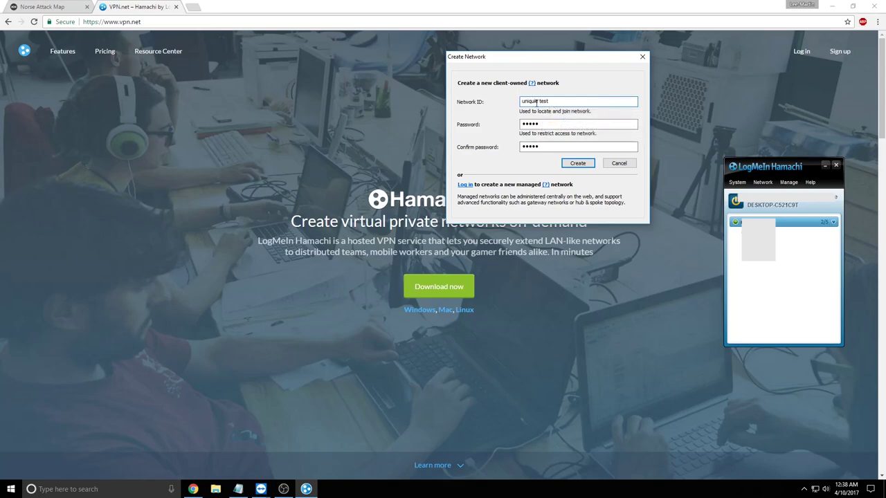
left_click(578, 163)
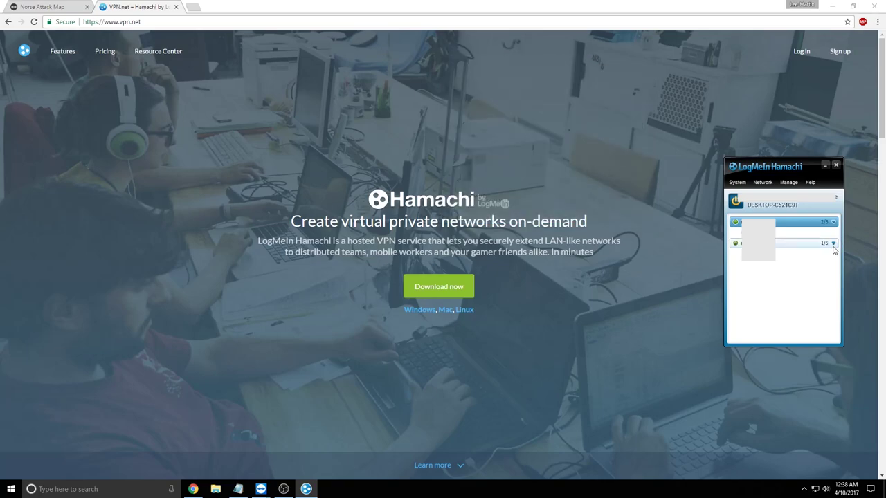
Take the original 2/5 network offline via right-click Go offline, then minimize Hamachi
left_click(833, 246)
left_click(834, 244)
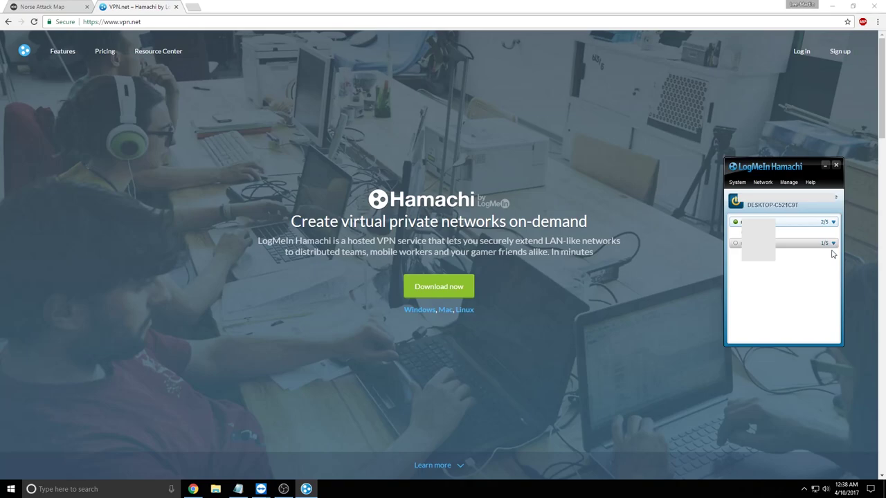
left_click(834, 222)
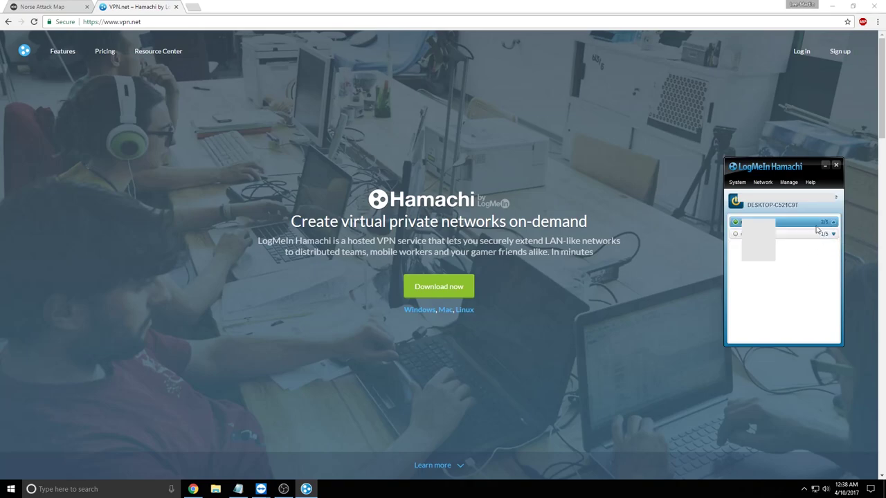
right_click(755, 224)
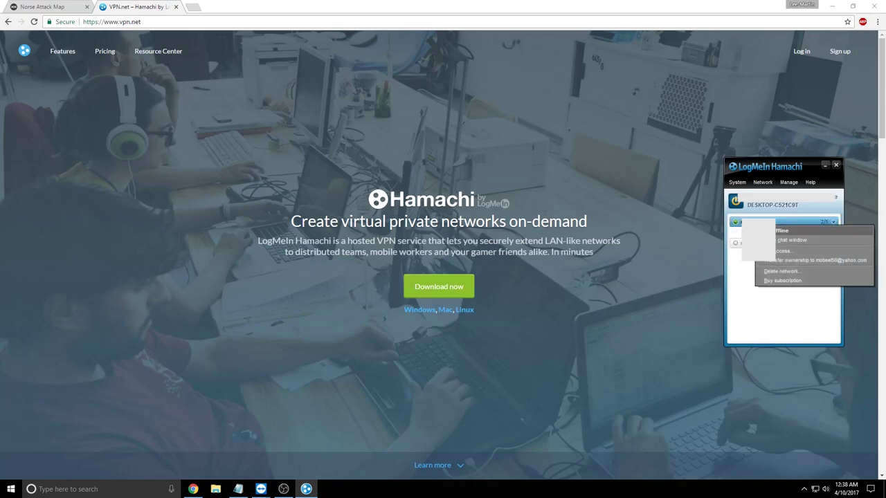
left_click(786, 231)
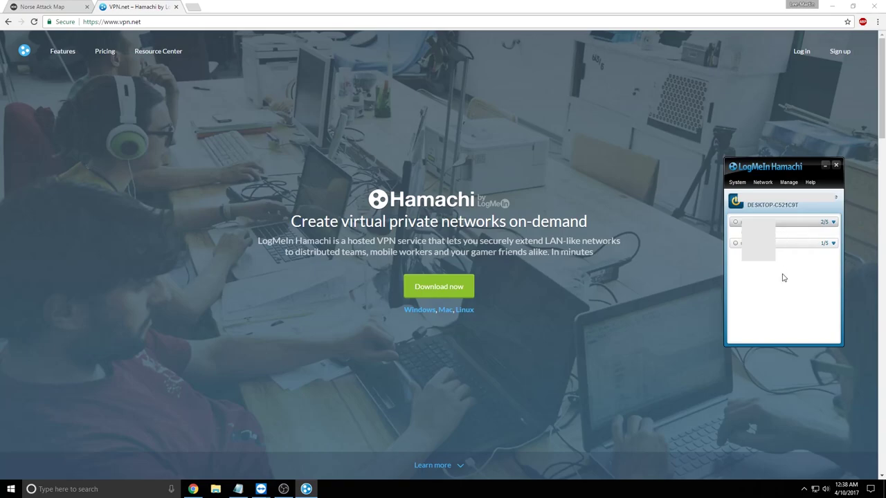
left_click(825, 165)
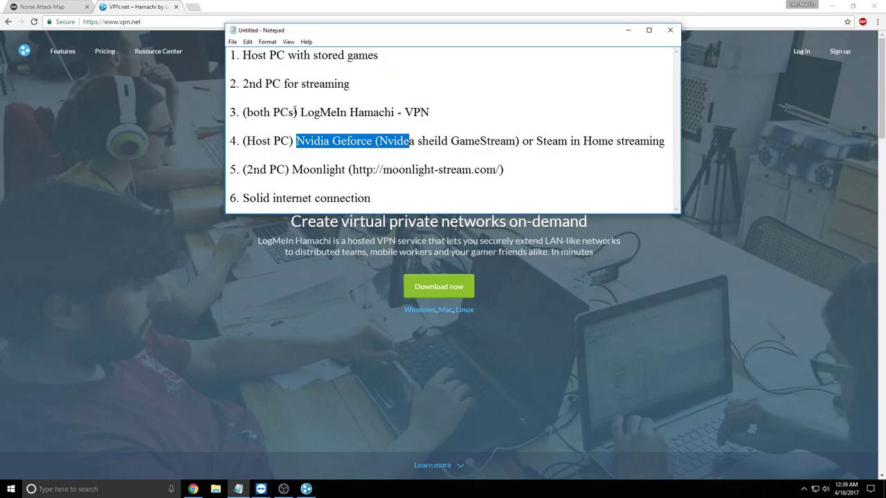